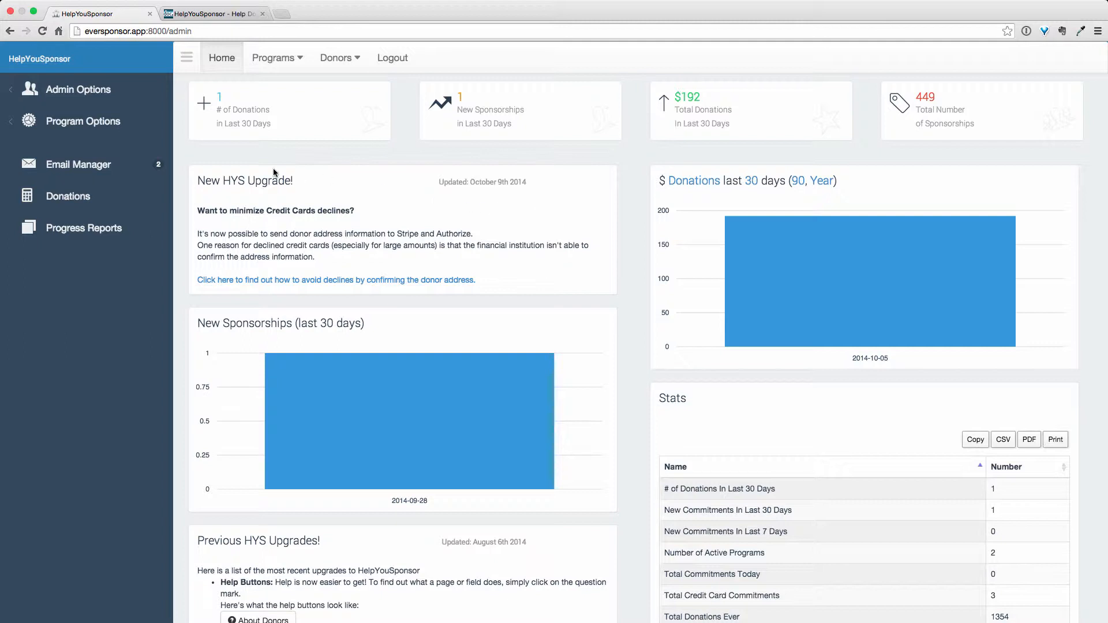
Step: Open the import page for the Guatemala program and accept responsibility in the import notice
click(45, 130)
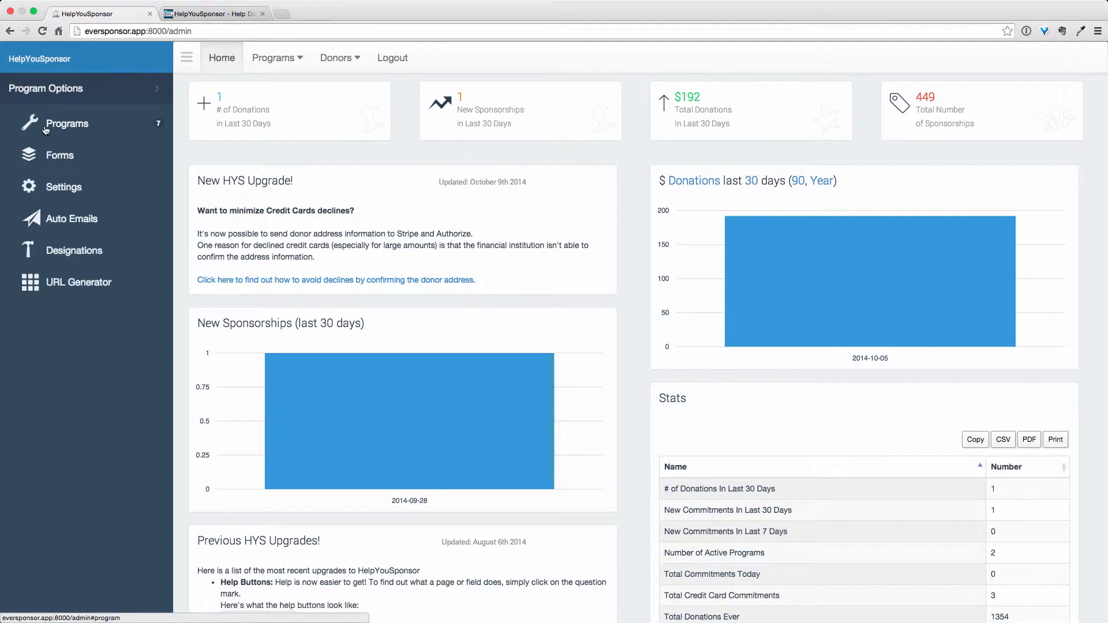
click(60, 126)
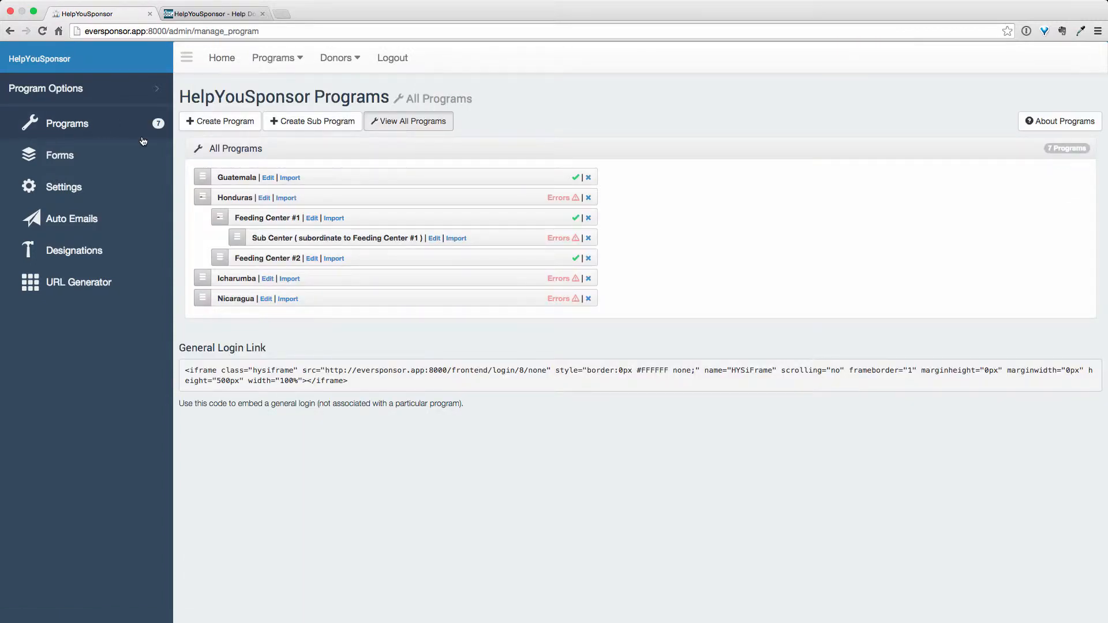
click(290, 179)
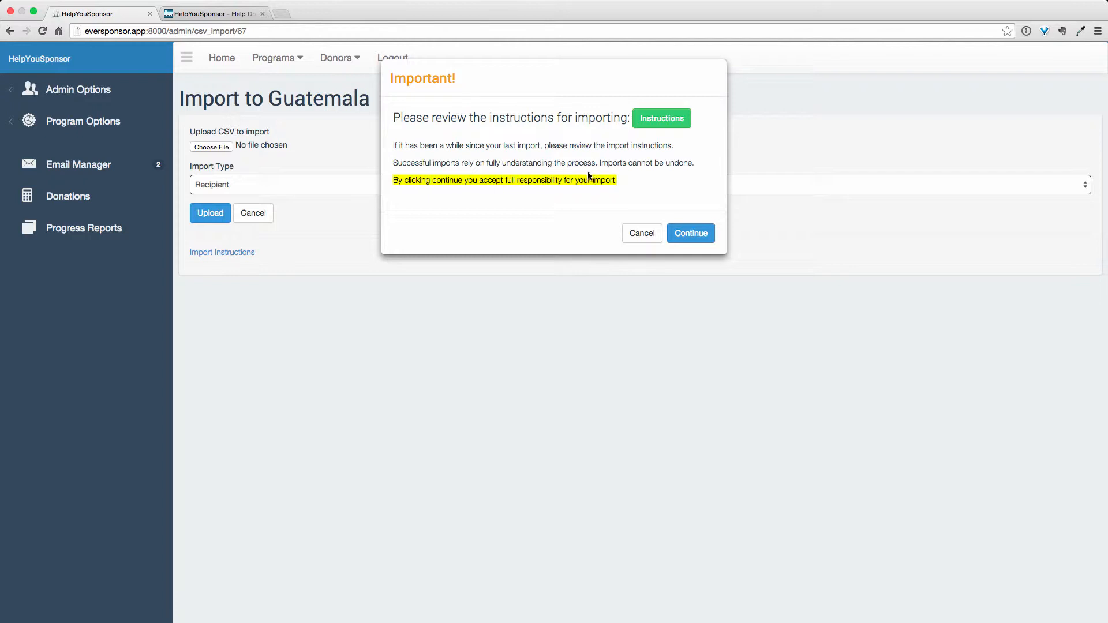
click(692, 233)
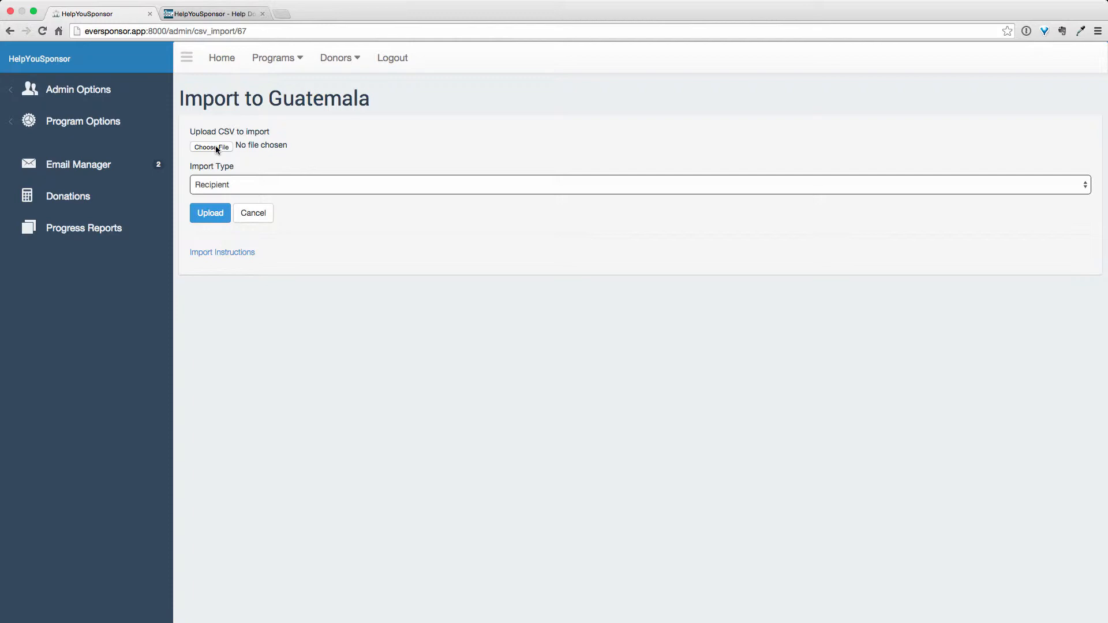
Step: Upload children.csv from the csv folder with the import type Recipient
key(ctrl+Right)
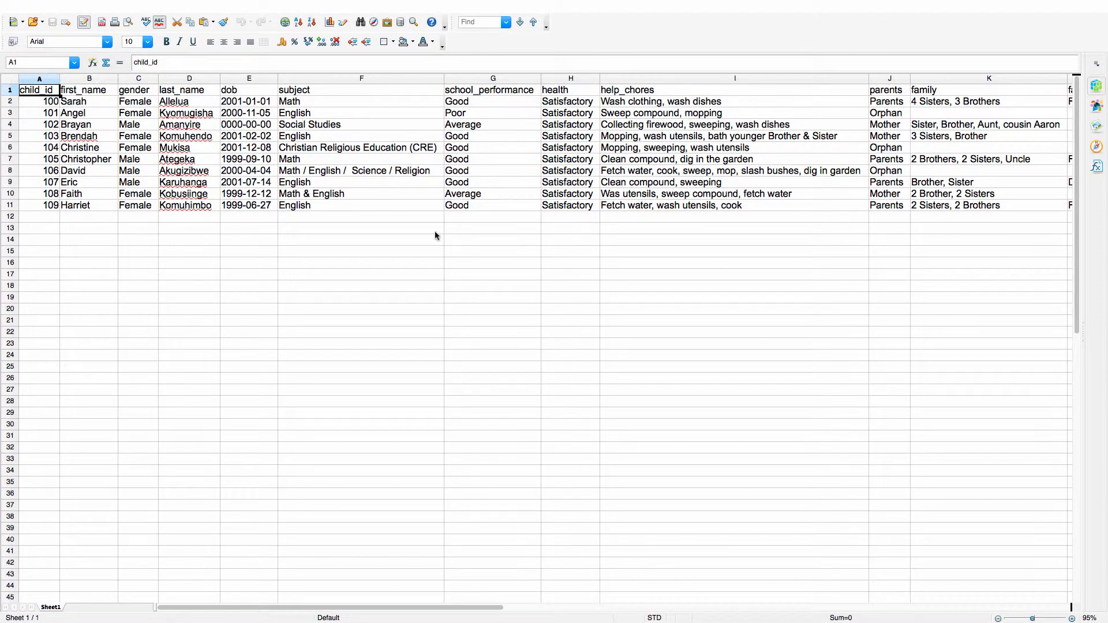
key(ctrl+Left)
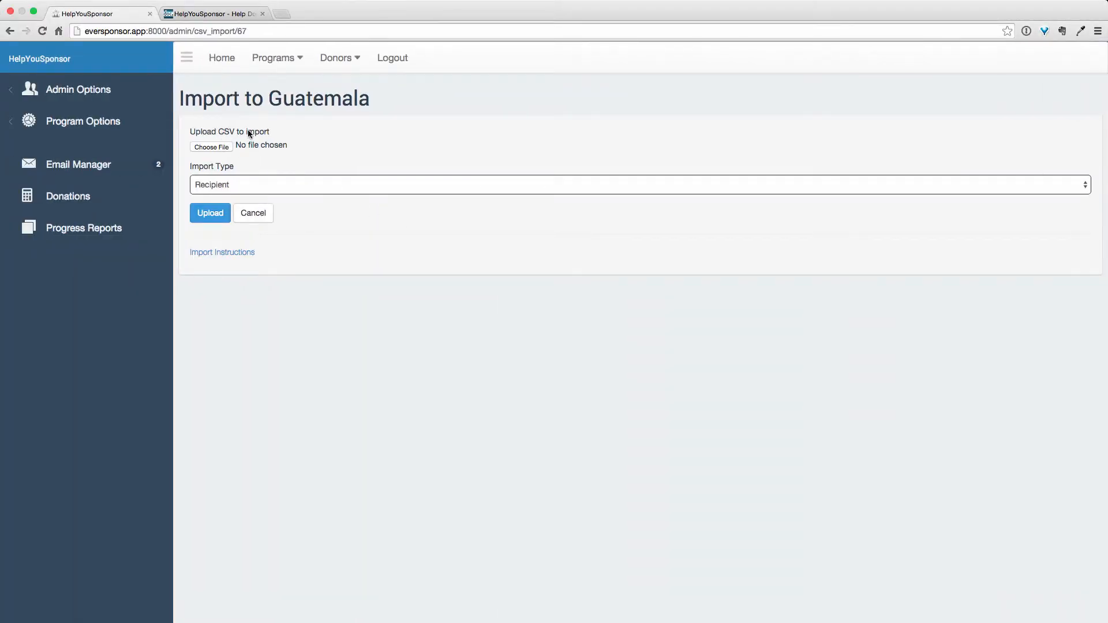
click(255, 143)
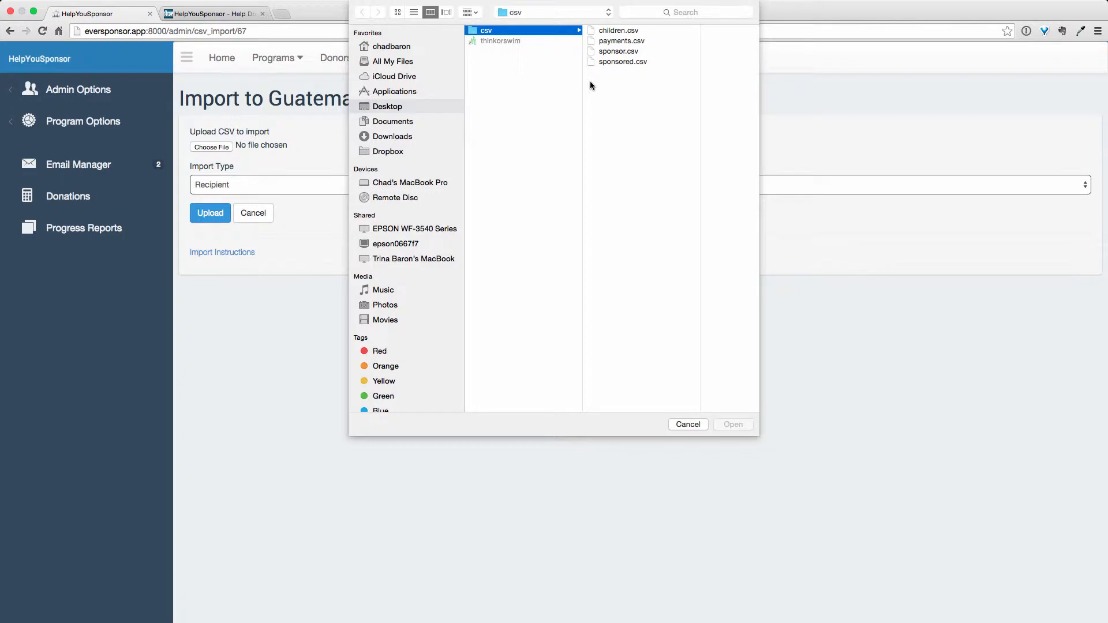
click(612, 31)
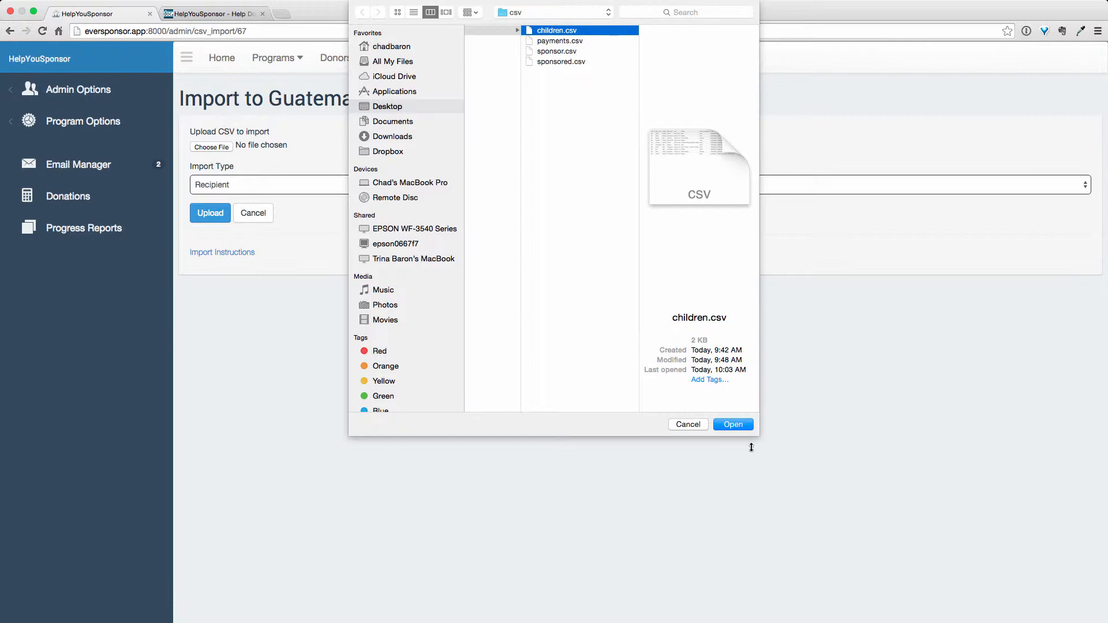
click(728, 424)
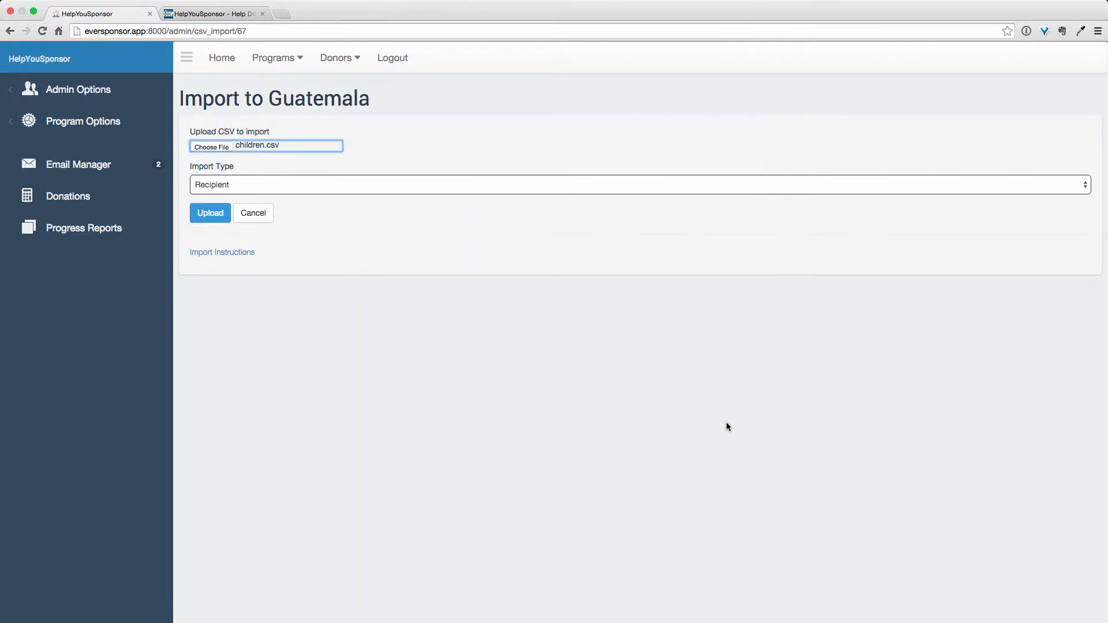
click(378, 185)
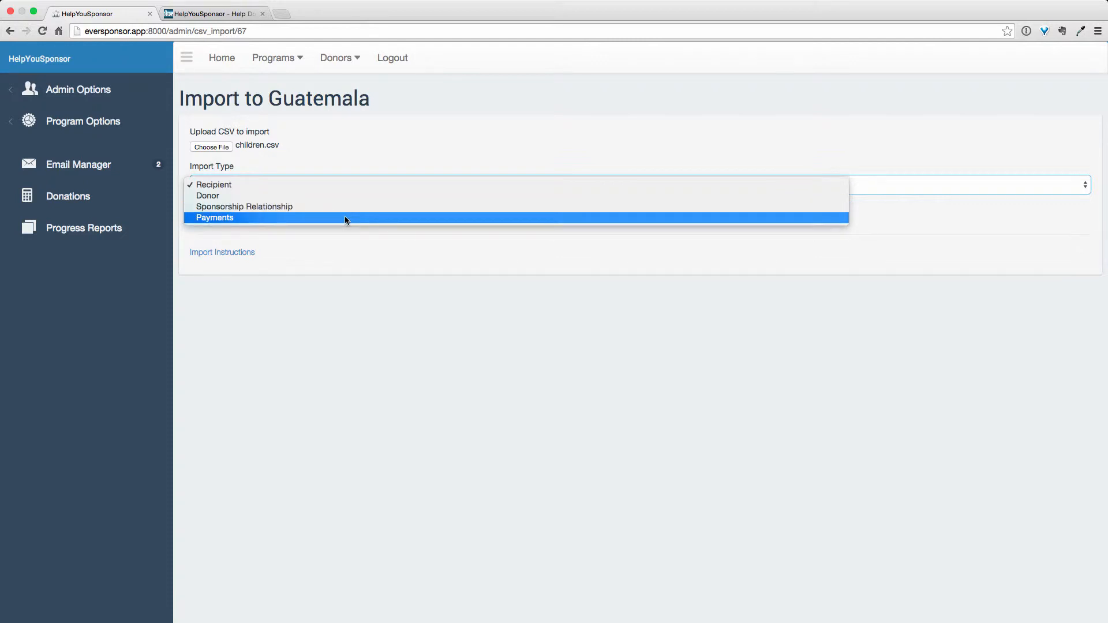
click(345, 254)
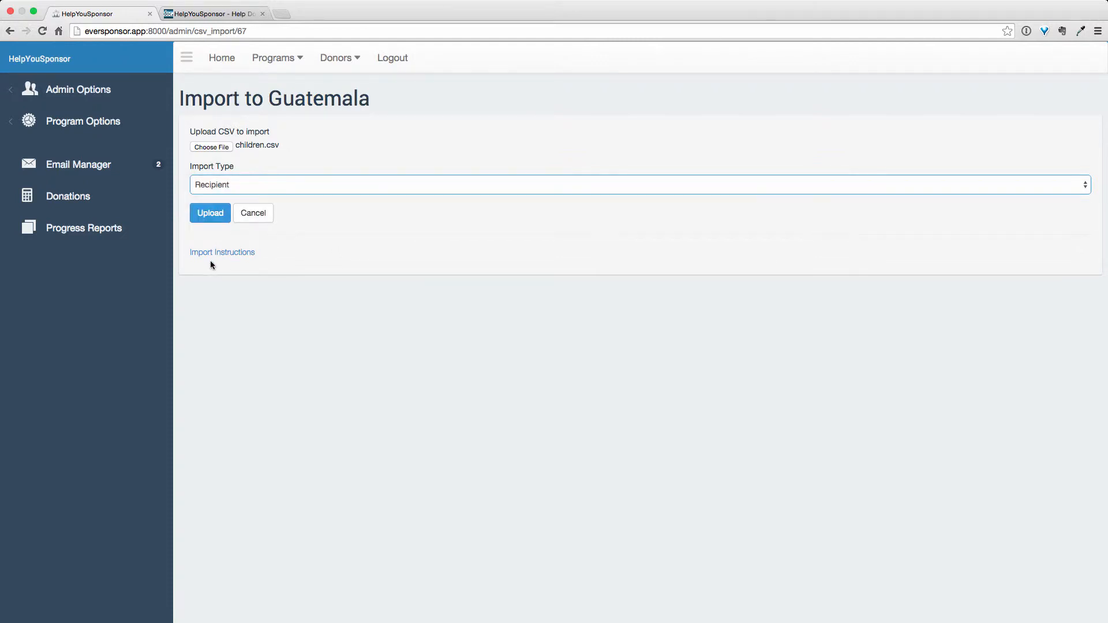
click(205, 213)
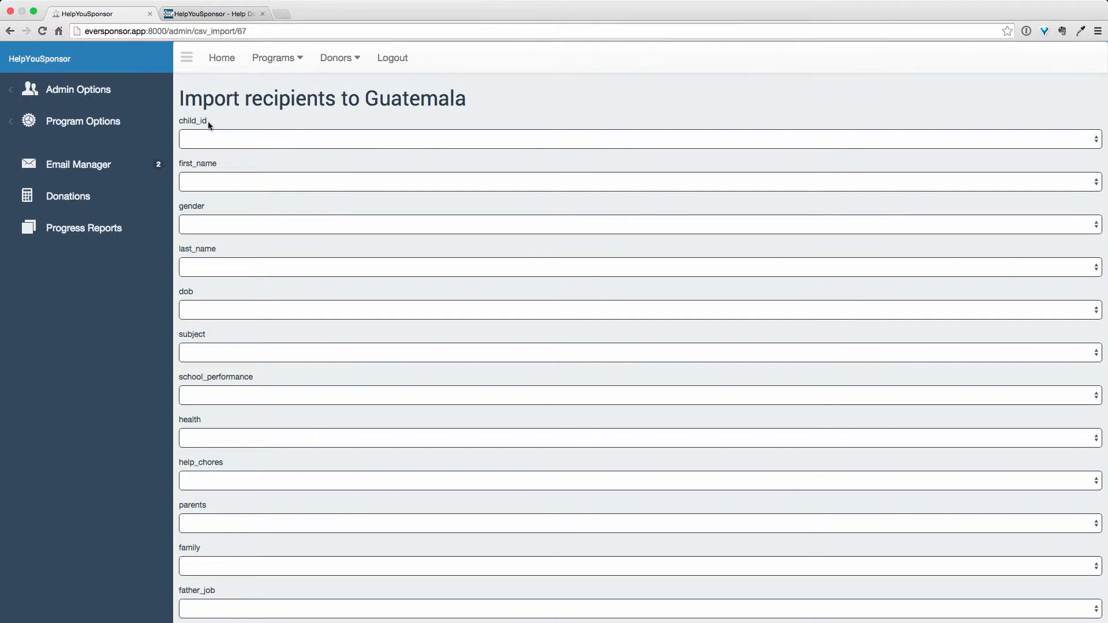
Step: Map the child_id column to Id Number, first_name to Child Name, and gender to Gender
key(ctrl+Right)
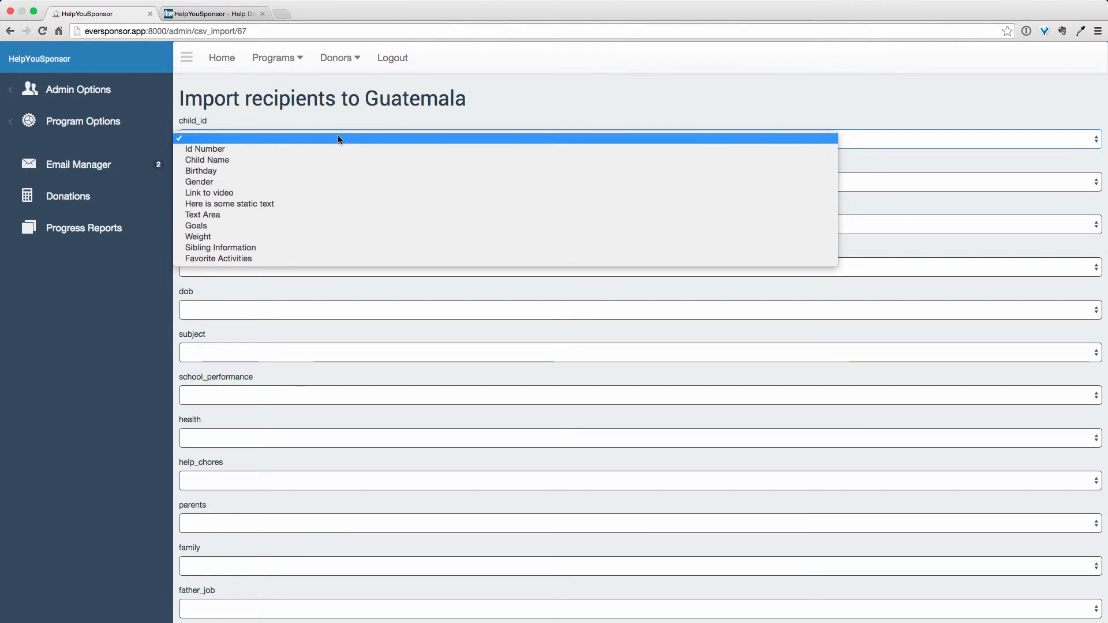
click(202, 149)
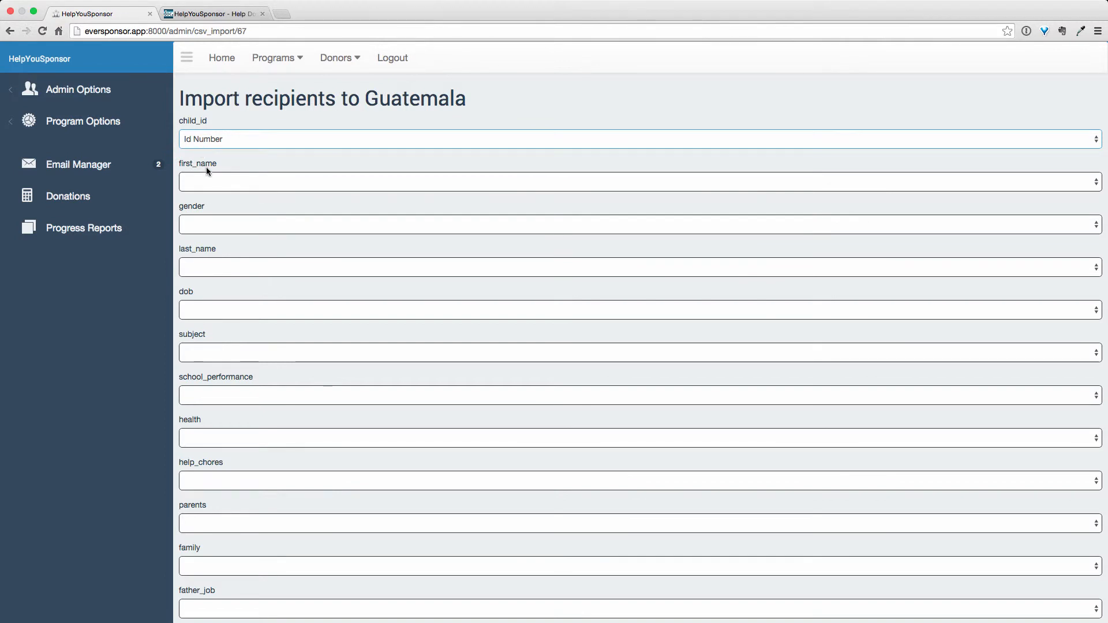
click(210, 183)
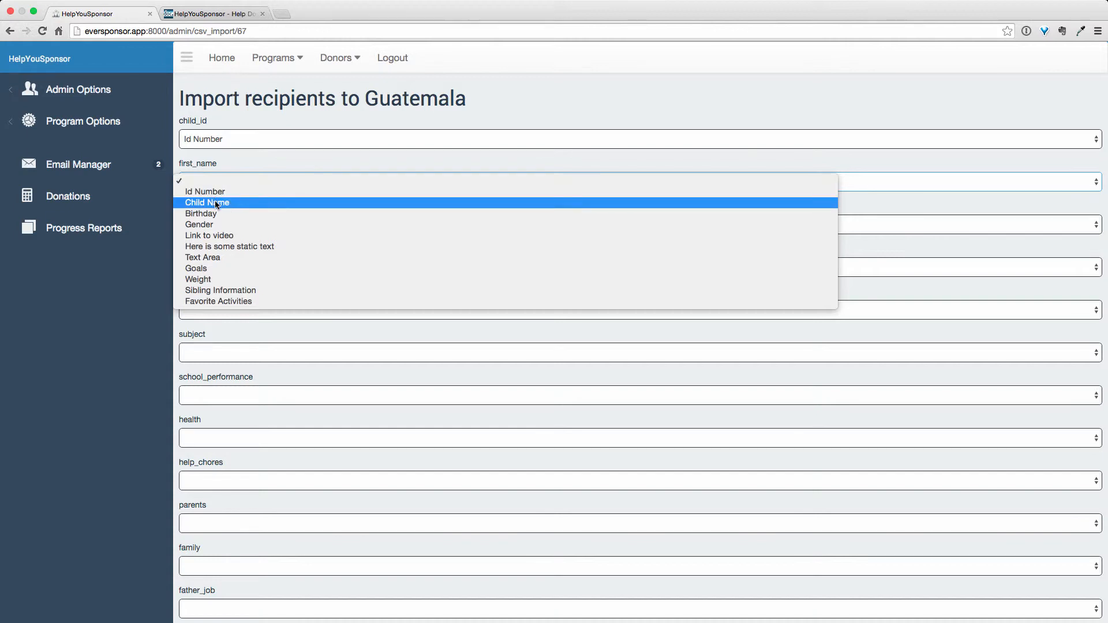
click(215, 204)
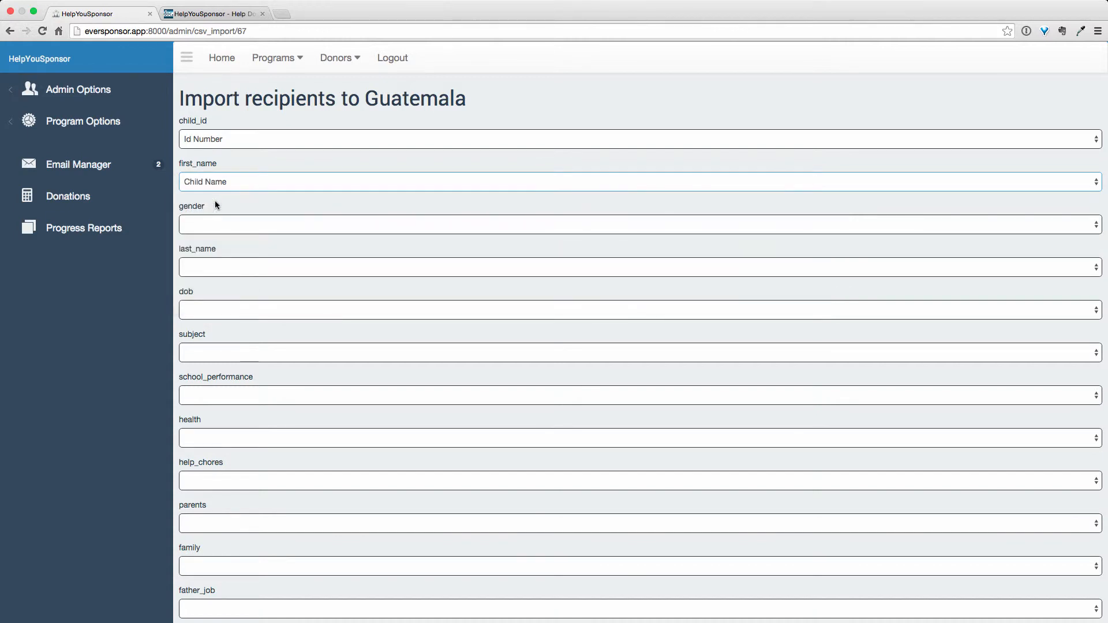
click(225, 230)
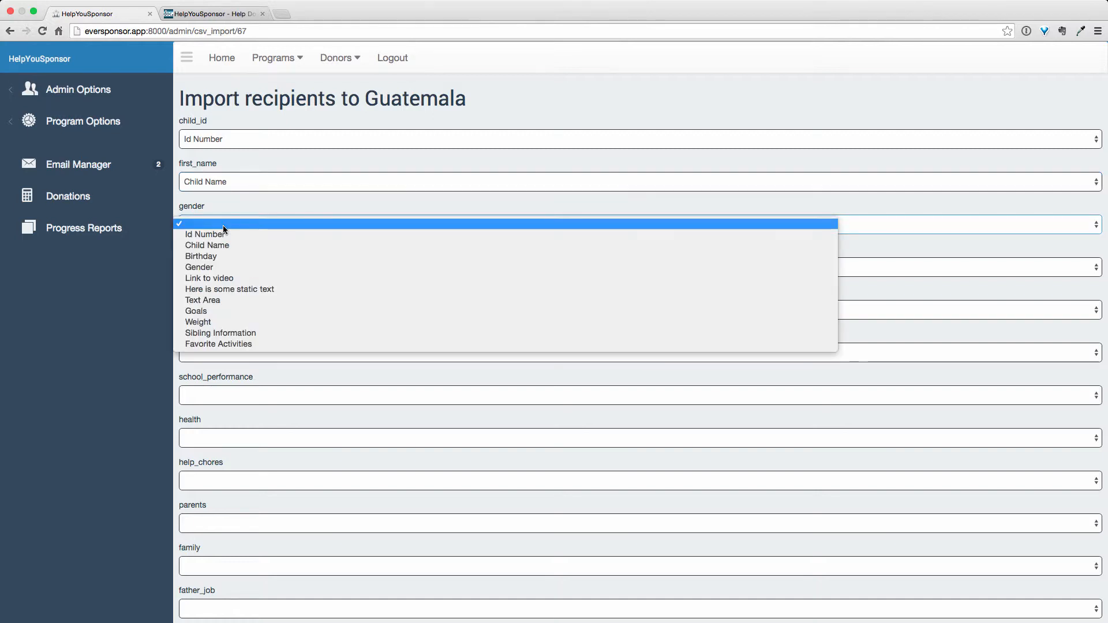
click(223, 268)
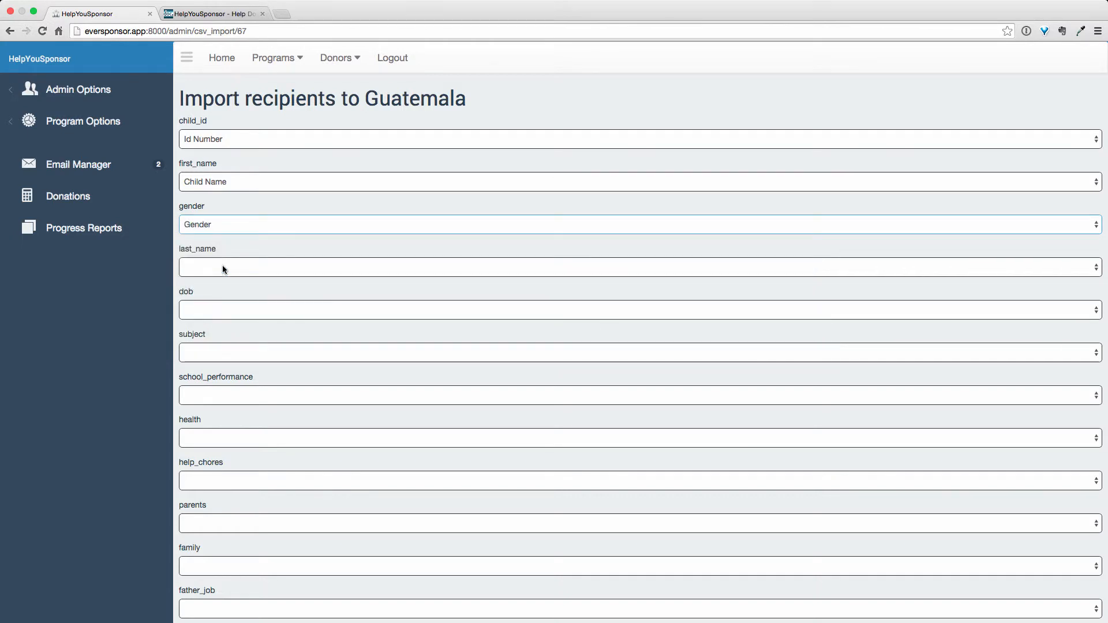
click(222, 267)
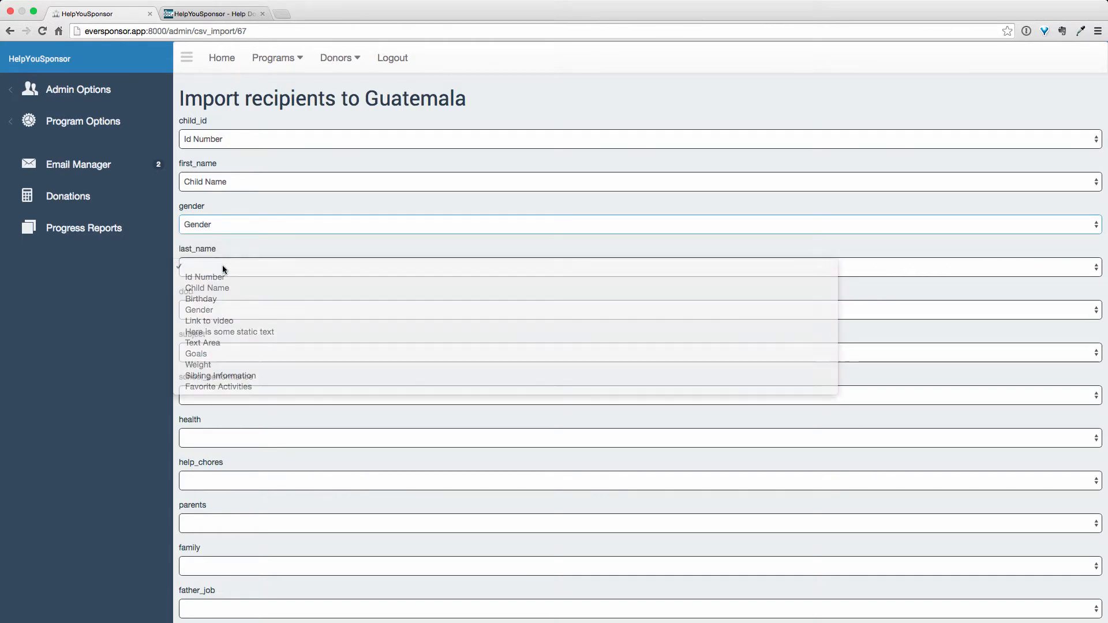
click(223, 267)
click(223, 267)
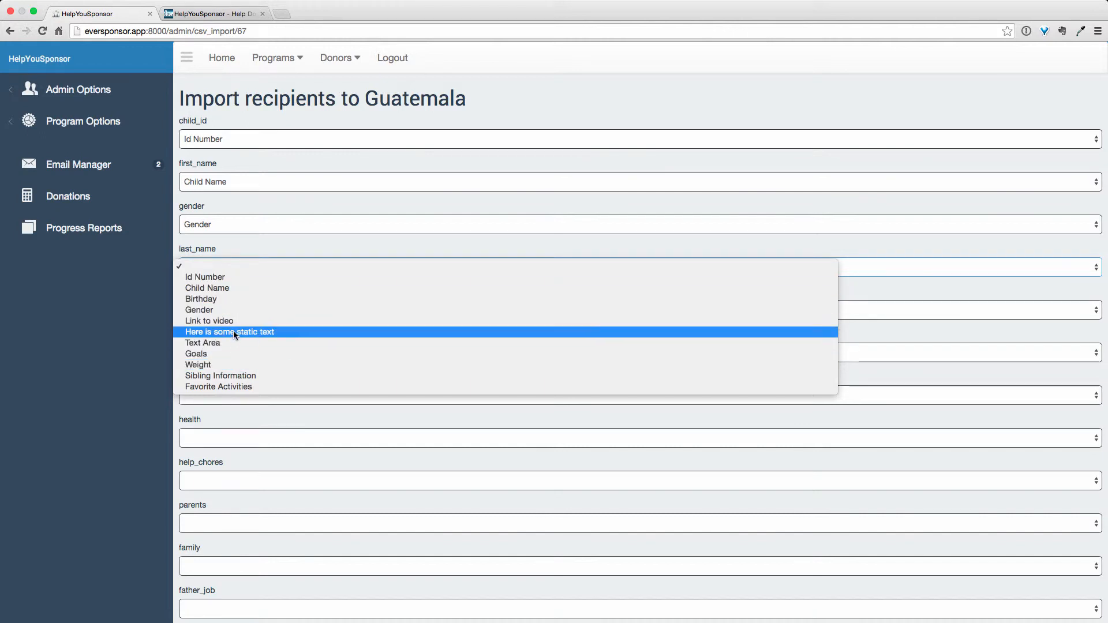
click(220, 266)
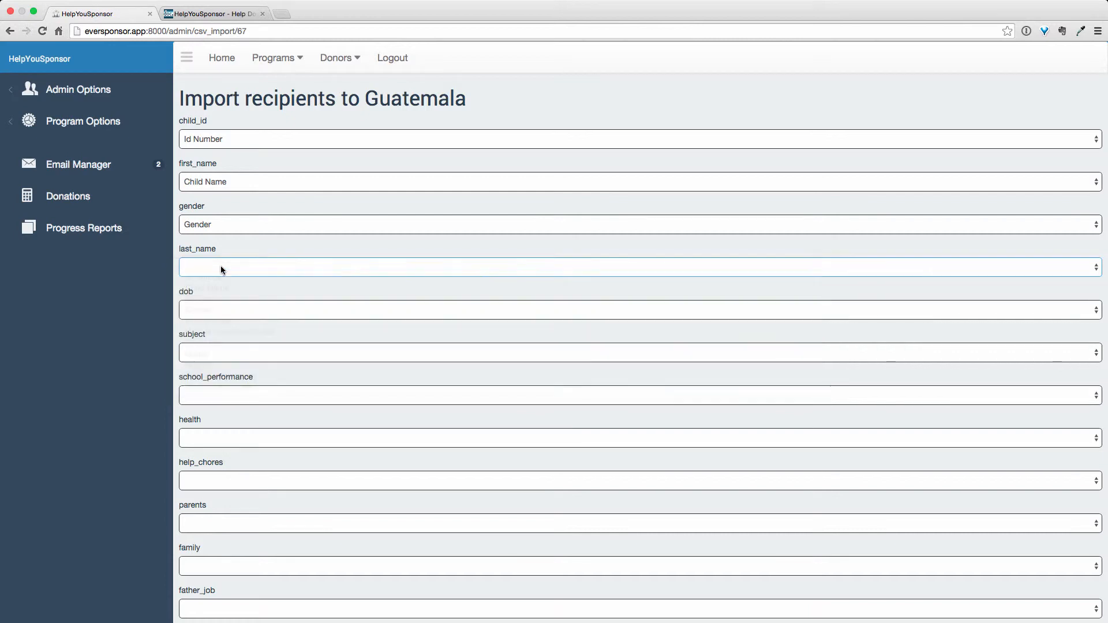
Step: Map the dob column to Birthday and leave the subject column unmapped
click(227, 311)
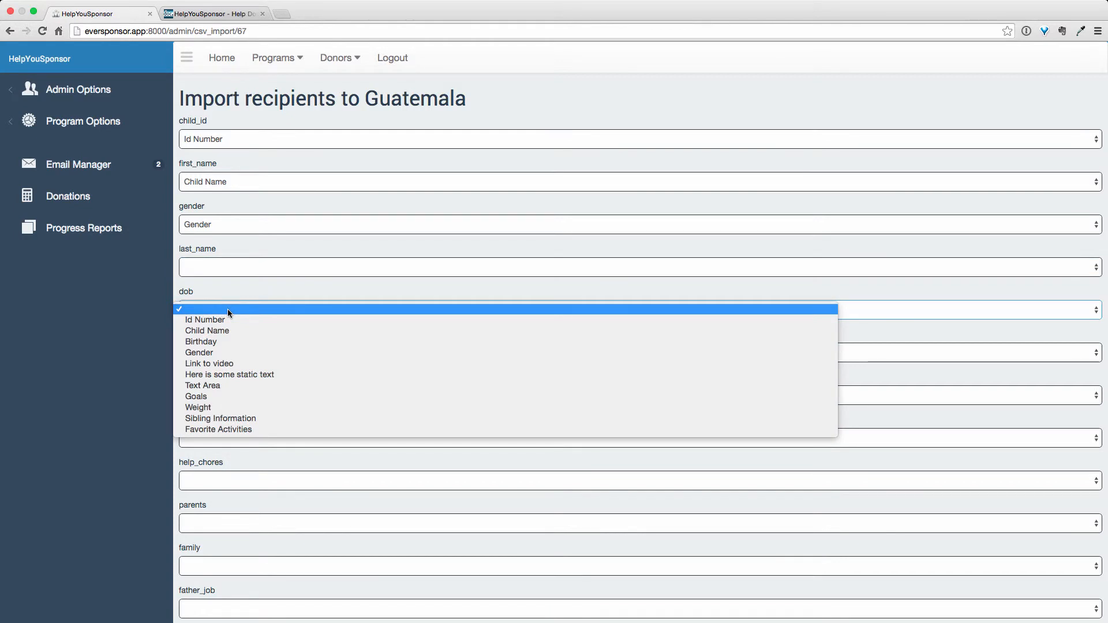
click(217, 344)
click(217, 348)
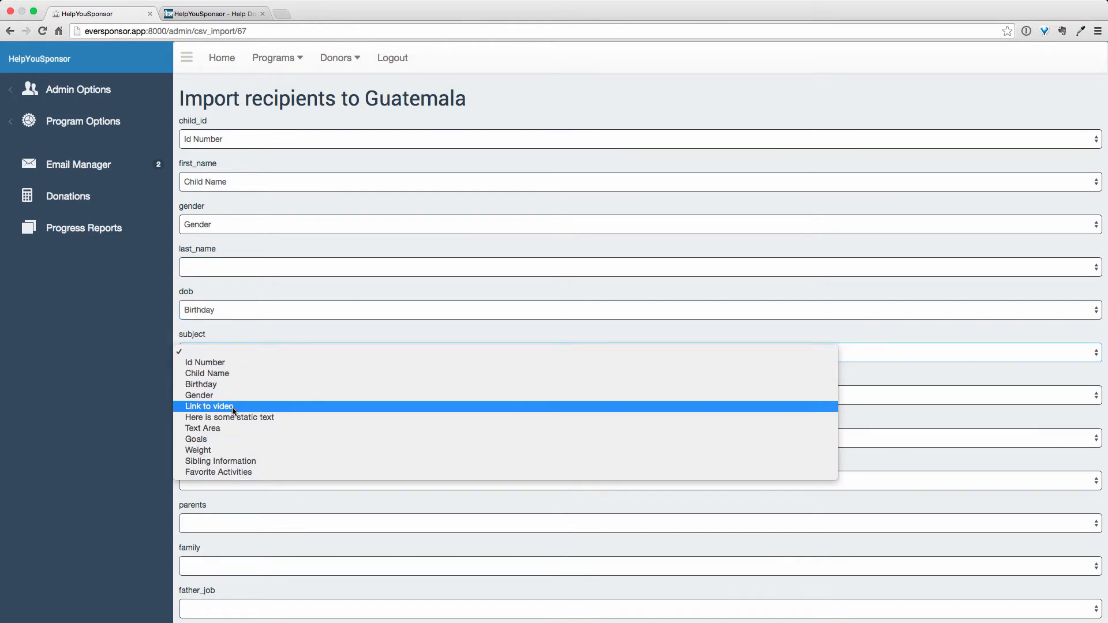
click(240, 335)
Step: Mark the file's first row as column headers and enable automatic ID numbers for each new record
scroll(242, 404, down, 10)
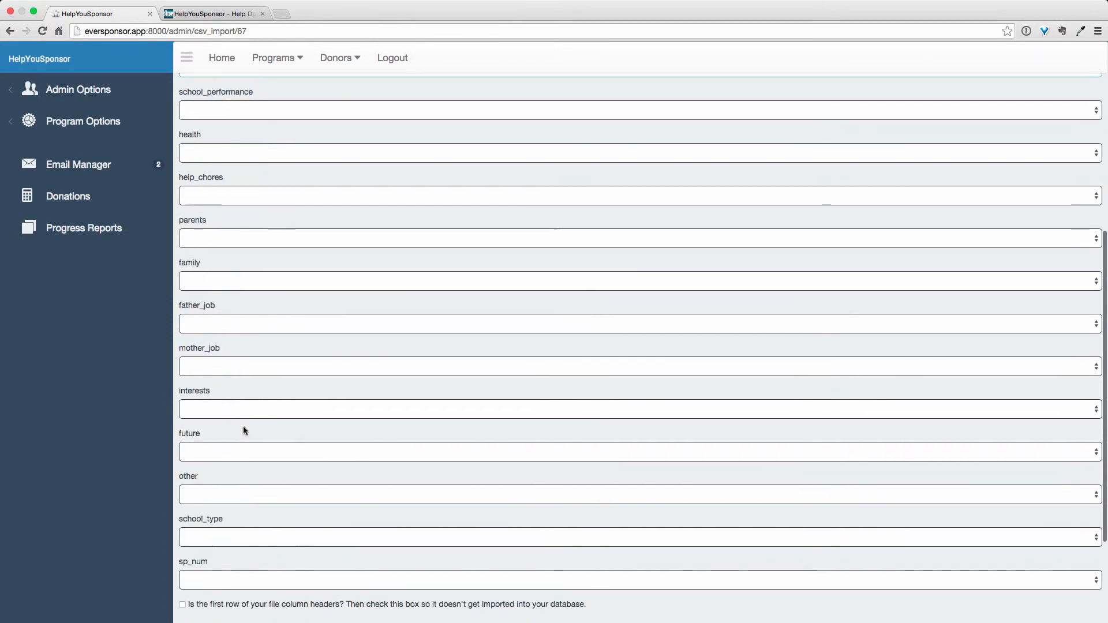
scroll(243, 430, down, 3)
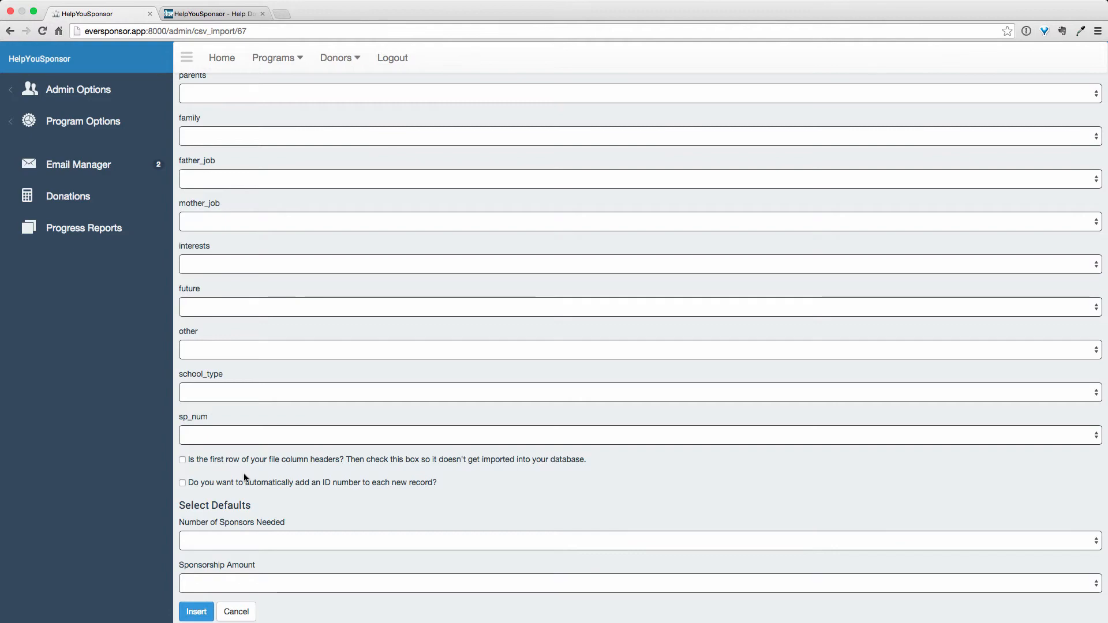
key(ctrl+Right)
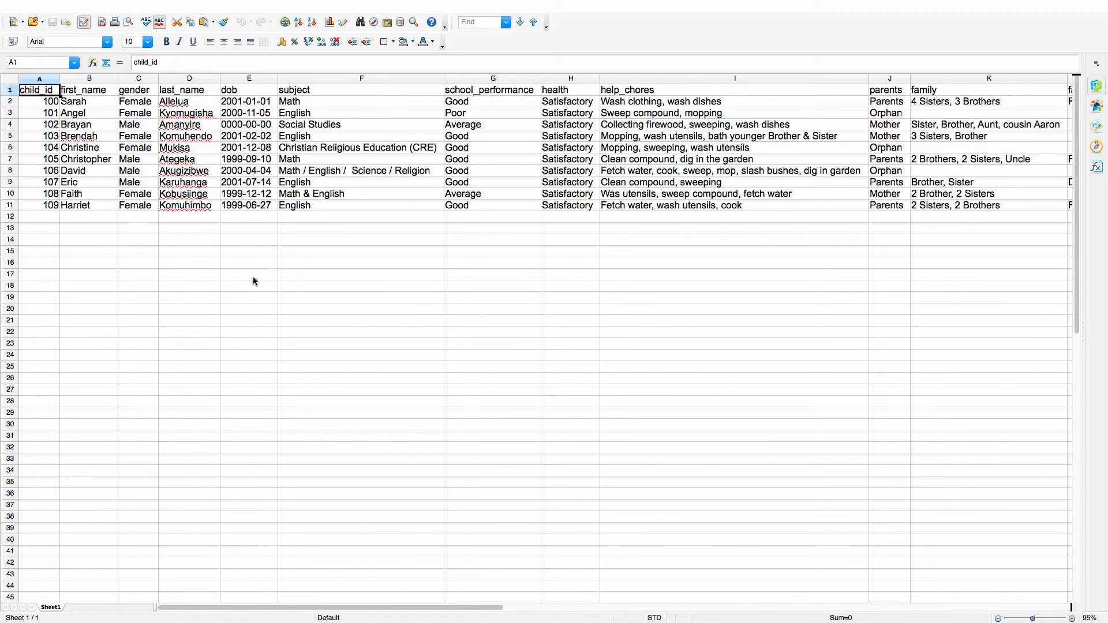
key(ctrl+Left)
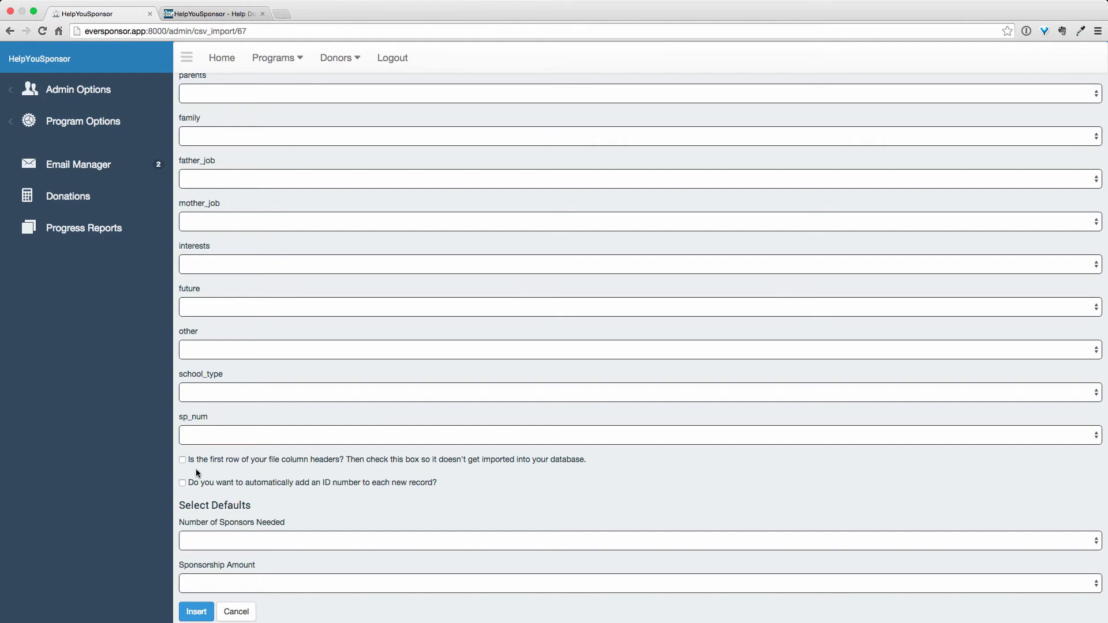
key(ctrl+Right)
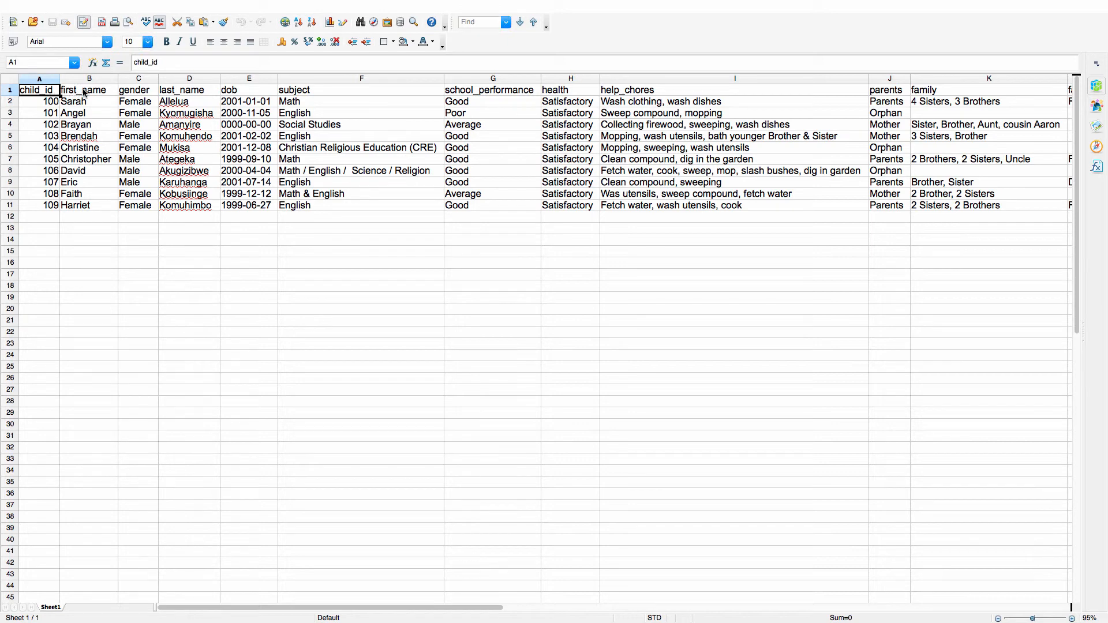
key(ctrl+Left)
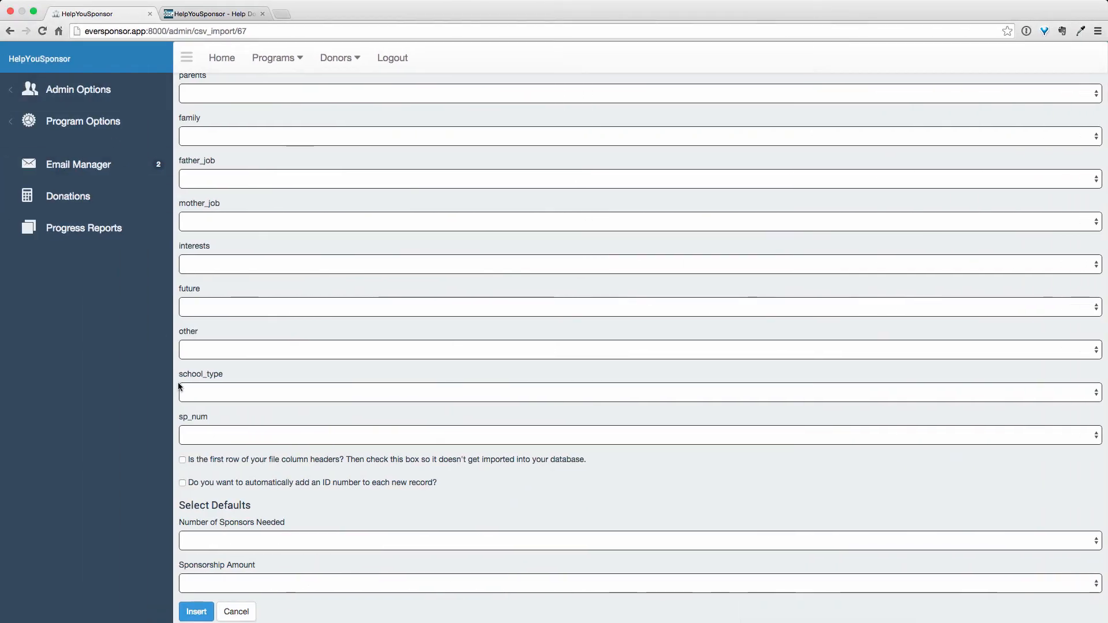
click(182, 460)
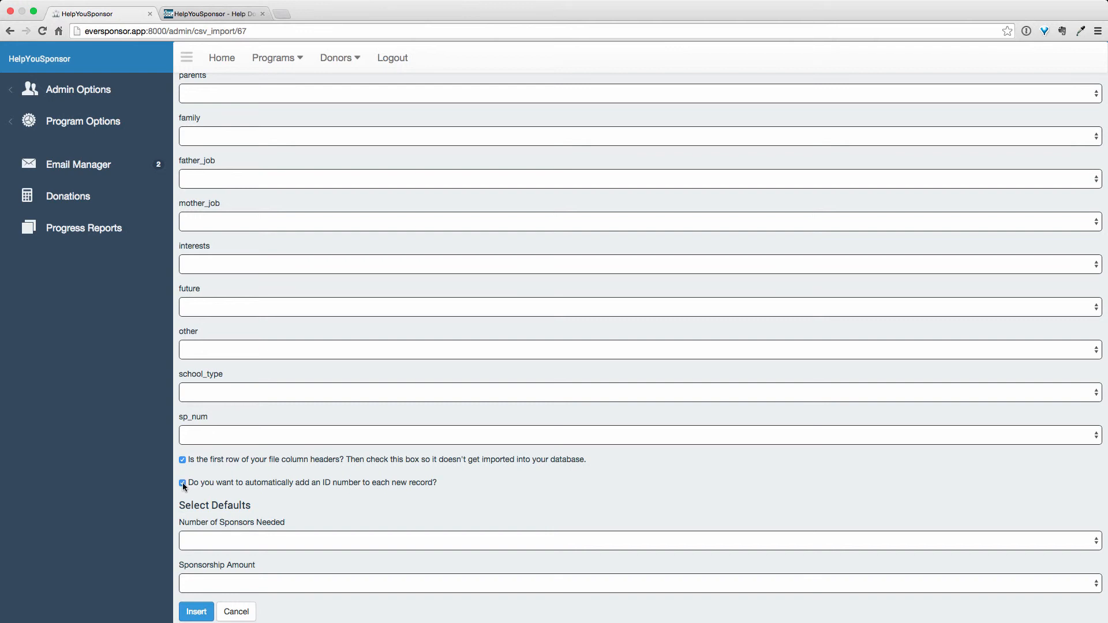
Step: Set the defaults to 1 sponsor needed and a sponsorship amount of 34
click(199, 538)
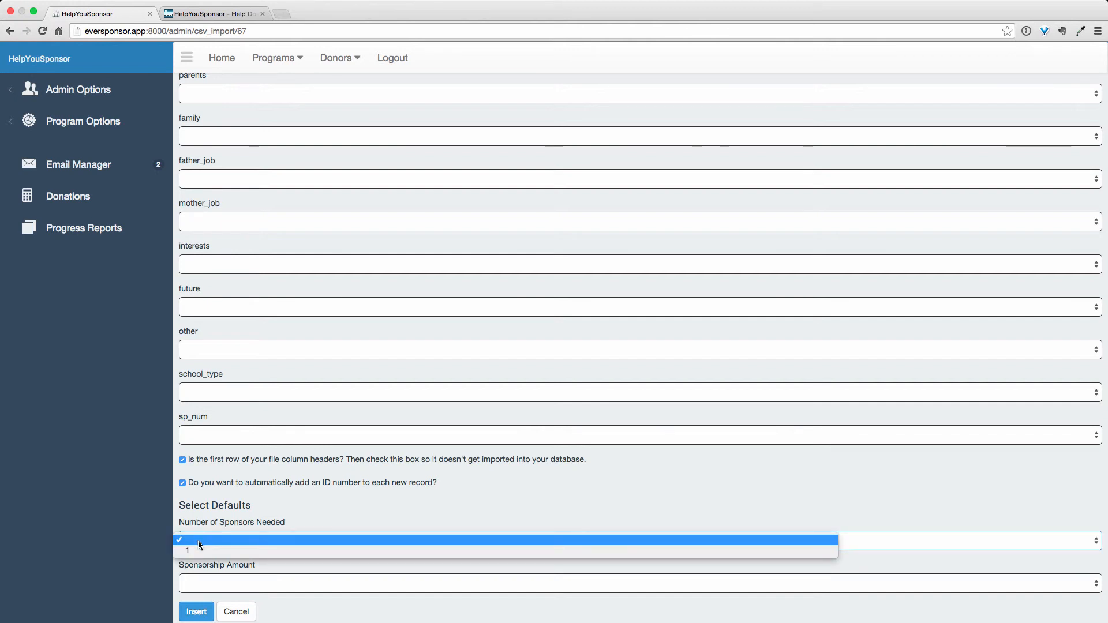
click(198, 550)
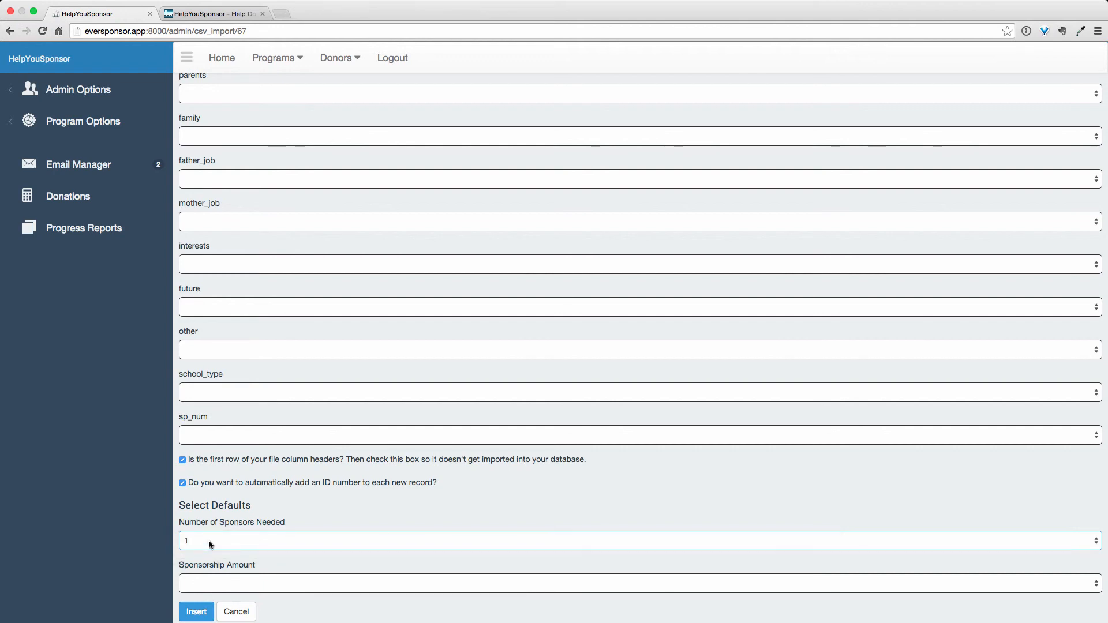
click(220, 582)
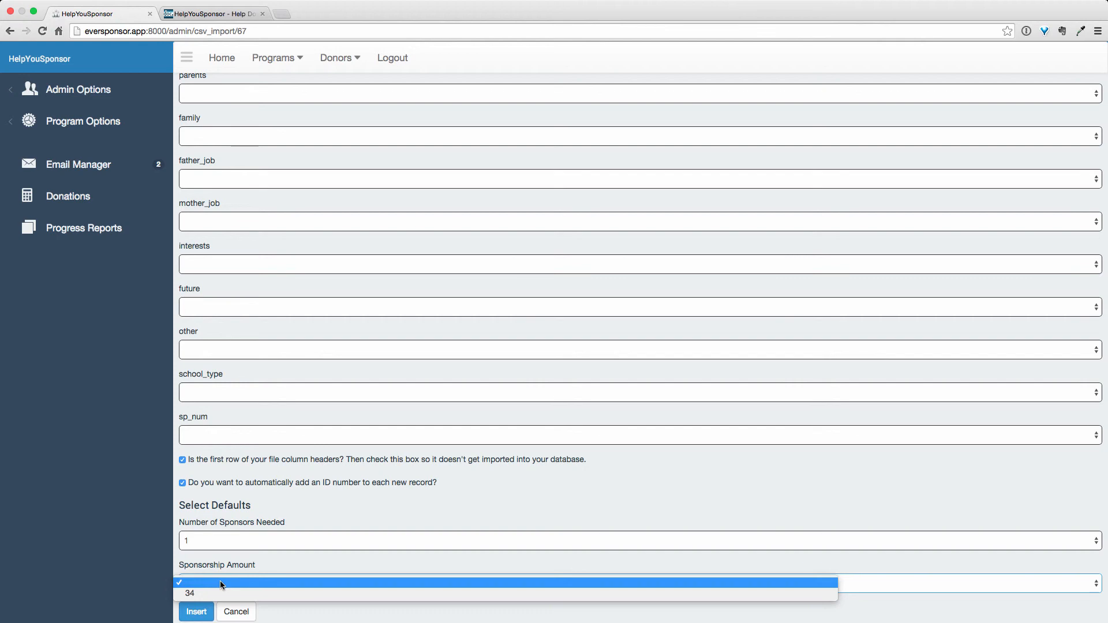
click(219, 586)
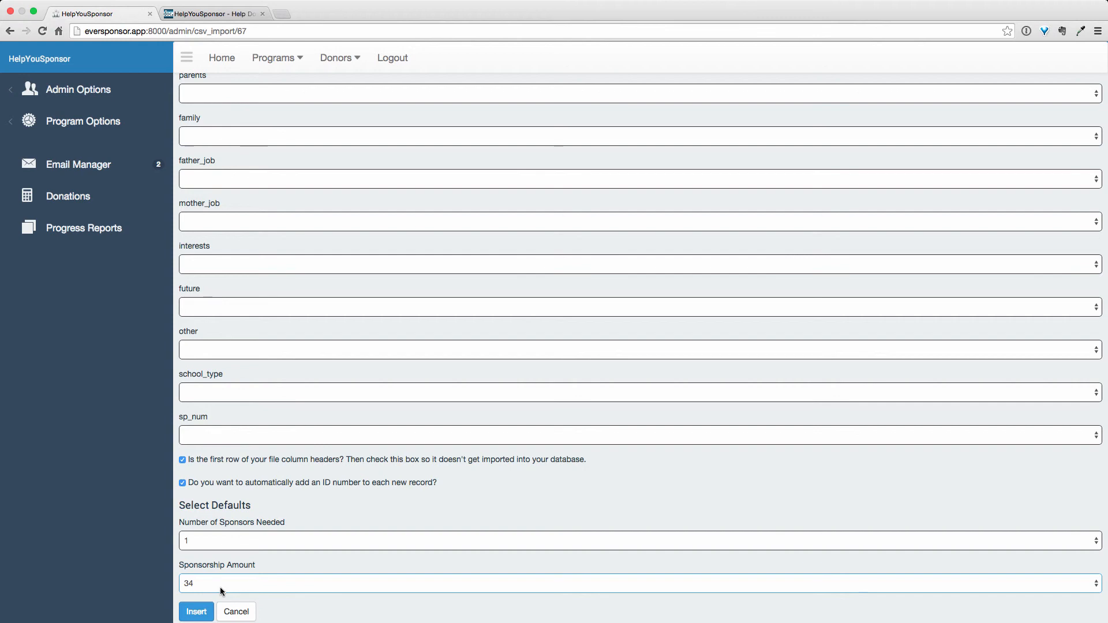
Step: Insert the mapped recipients into the Guatemala program and accept the import notice again
scroll(220, 587, down, 1)
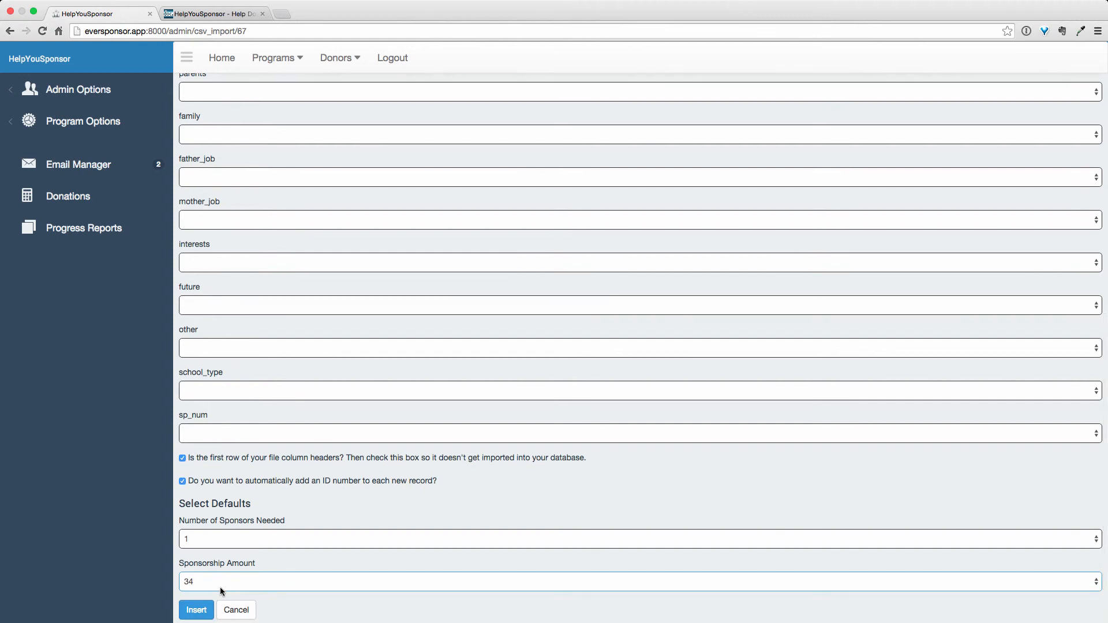
click(196, 610)
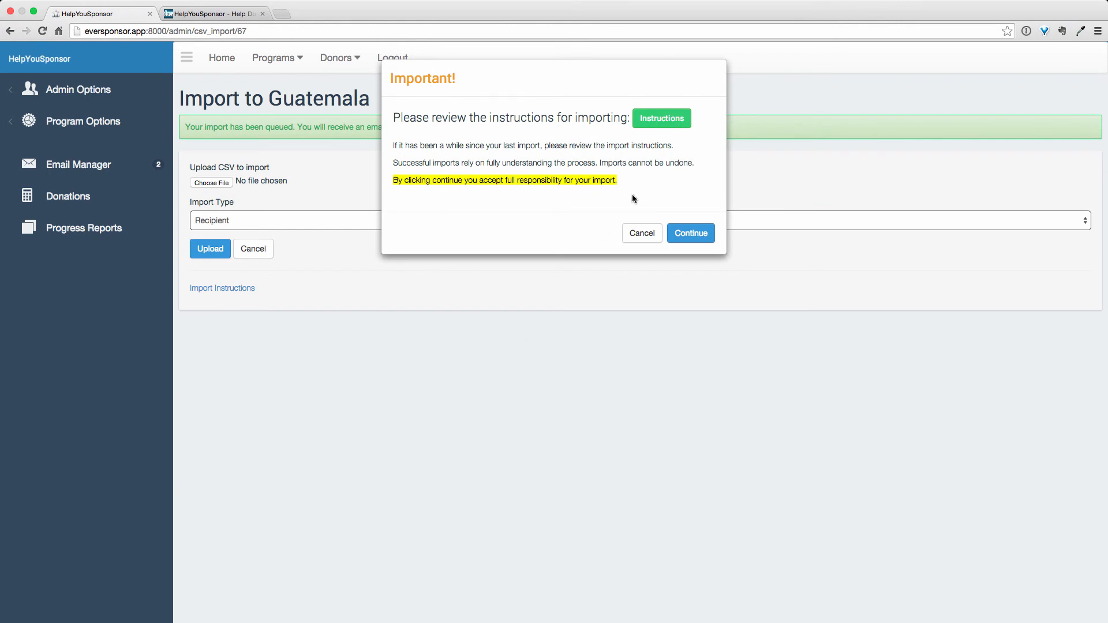
click(700, 235)
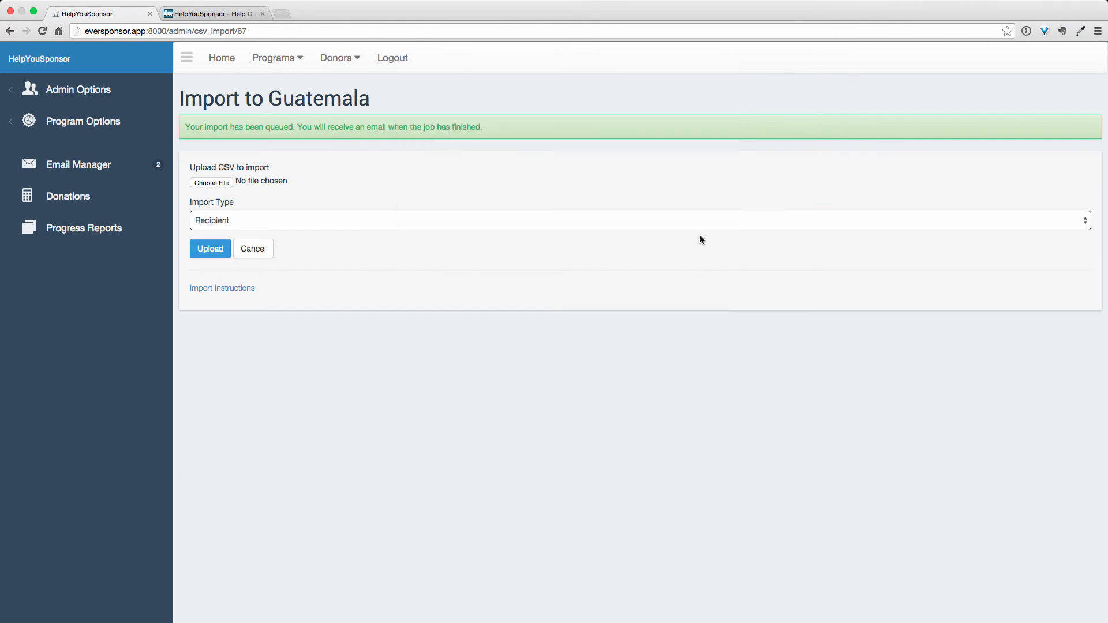